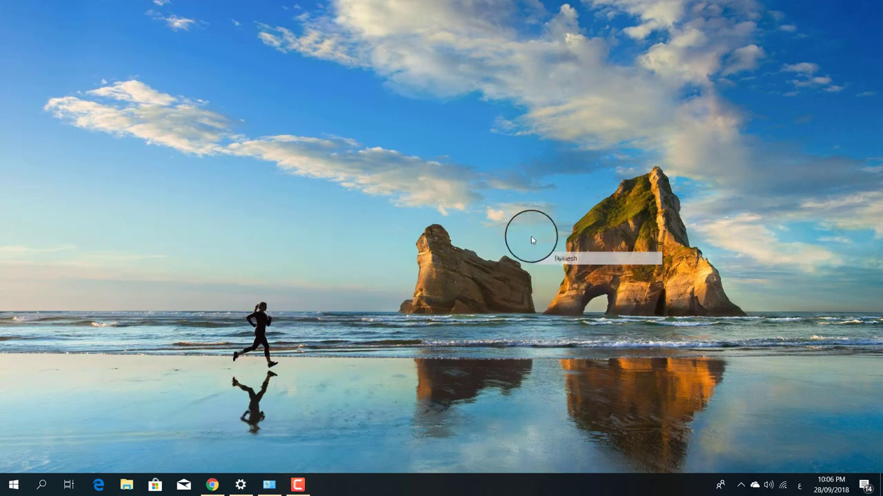
right_click(526, 230)
click(555, 264)
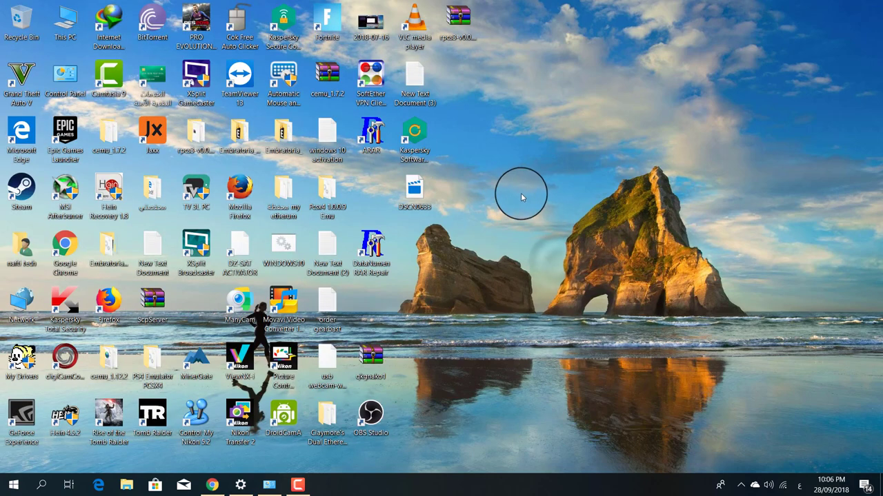
right_click(522, 196)
click(555, 228)
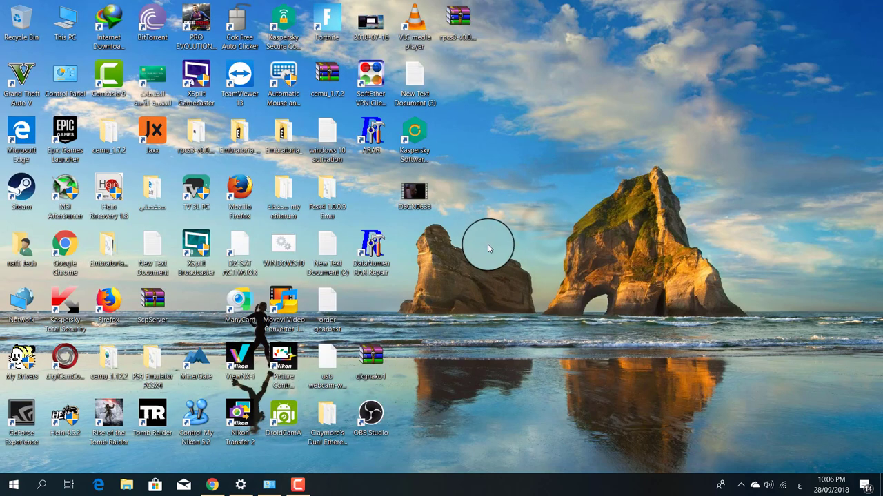
right_click(487, 201)
click(516, 229)
right_click(504, 213)
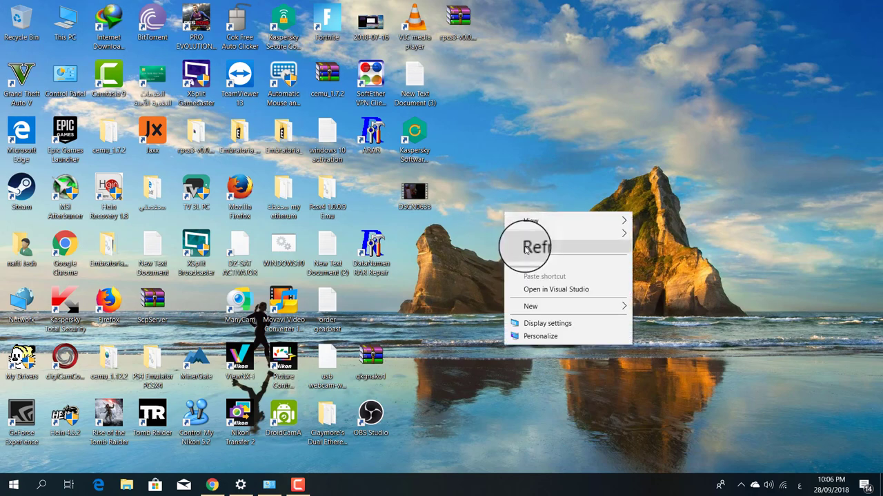
click(525, 245)
right_click(507, 205)
click(534, 239)
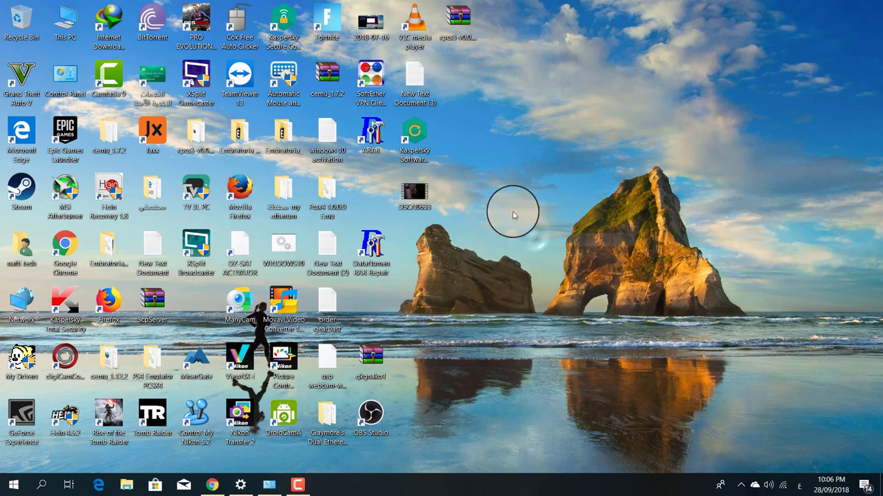
right_click(514, 211)
click(528, 245)
right_click(511, 213)
click(538, 249)
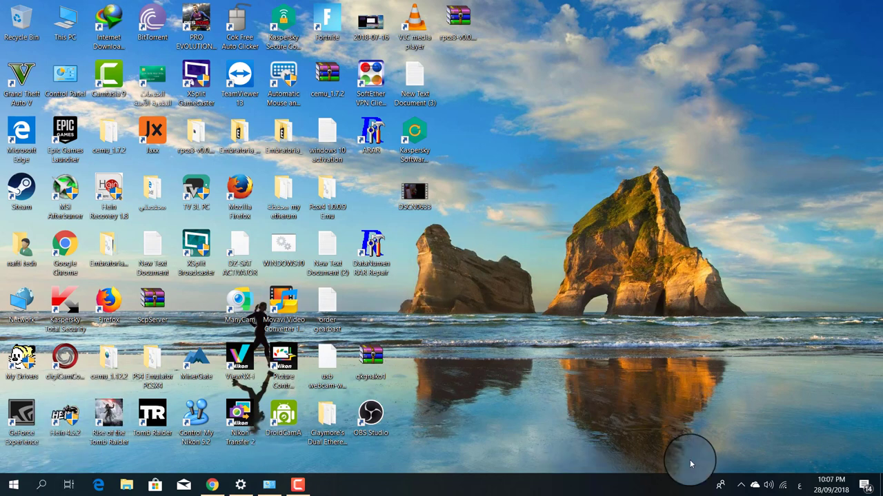
click(741, 484)
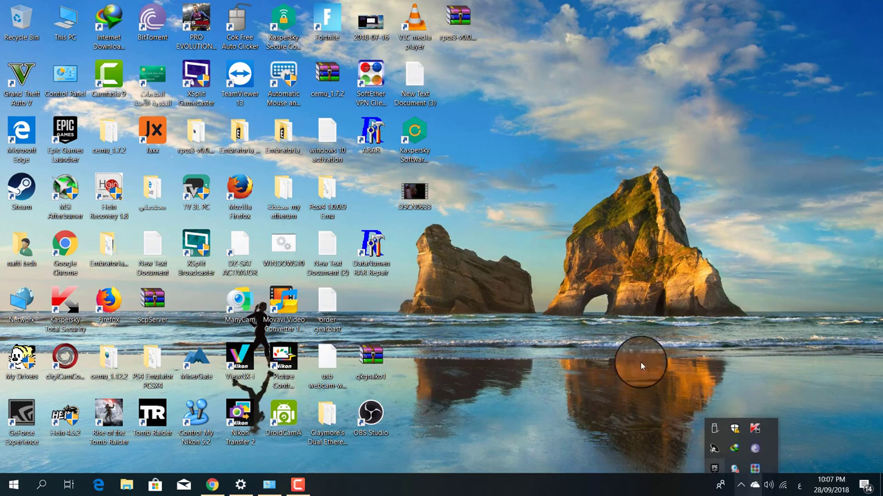
right_click(647, 282)
click(682, 317)
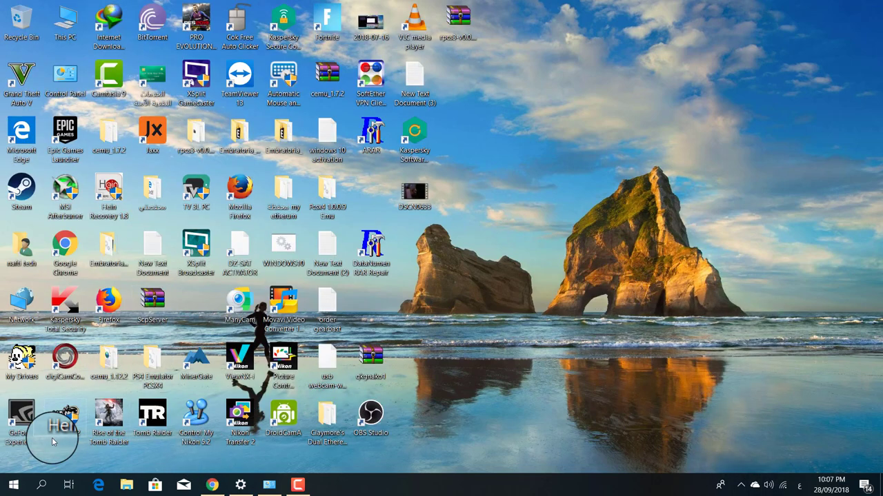
- Open Internet Download Manager from the background apps and dismiss its Tip of the Day
click(741, 488)
double_click(735, 448)
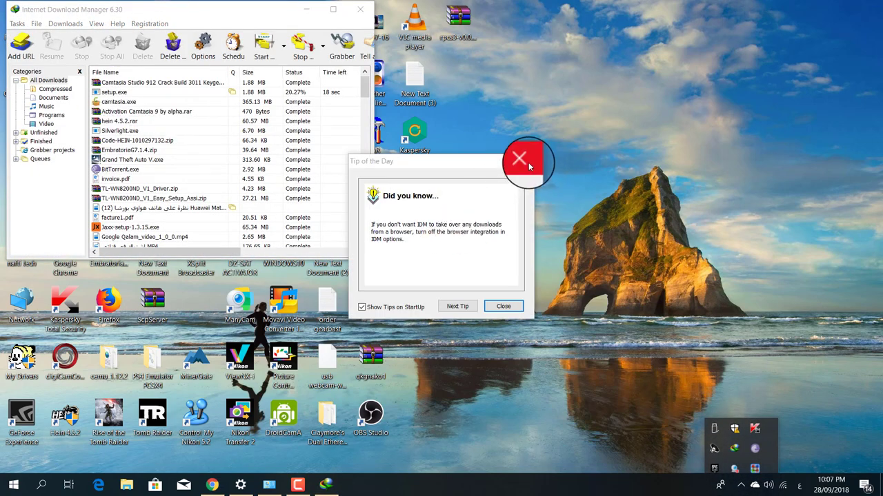
click(529, 166)
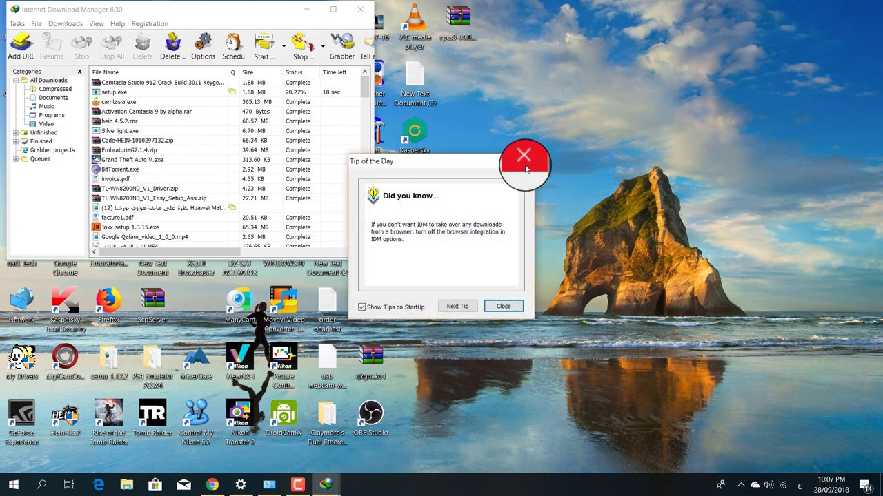
click(525, 168)
- Open the downloaded hein 4.5.2.rar archive, dismiss the WinRAR licence reminder and launch HeinInstaller.exe
double_click(124, 120)
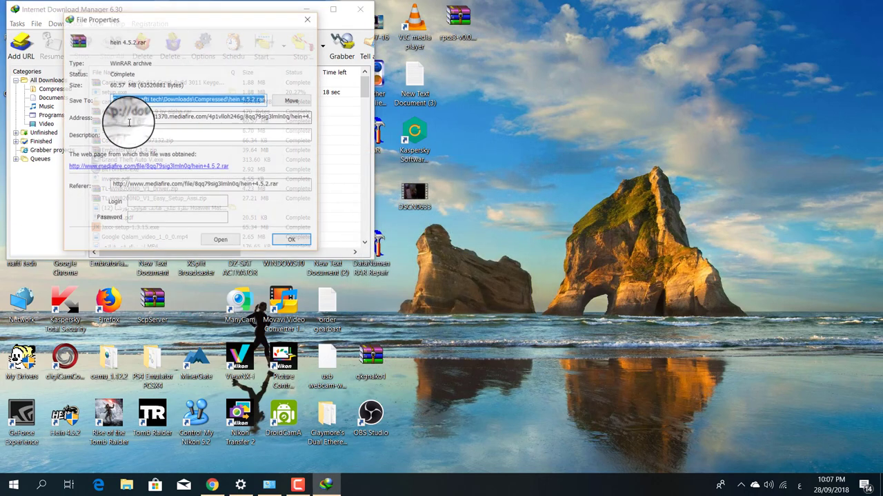
click(224, 241)
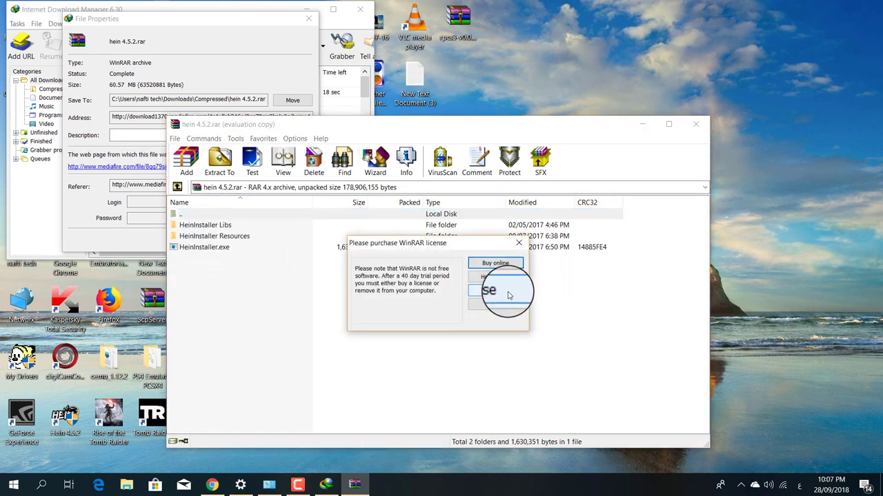
click(509, 295)
double_click(205, 247)
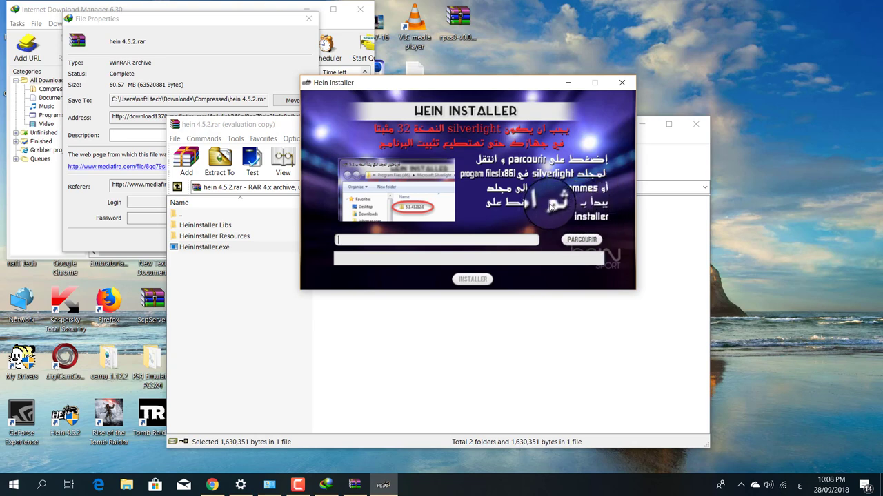
- Select the 5.1.50907.0 folder inside Microsoft Silverlight as the Hein Installer's target folder
click(563, 234)
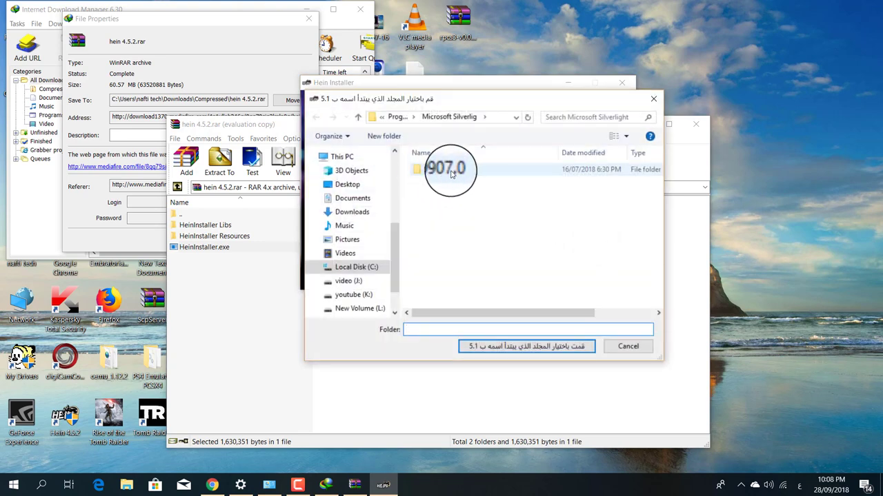
click(576, 176)
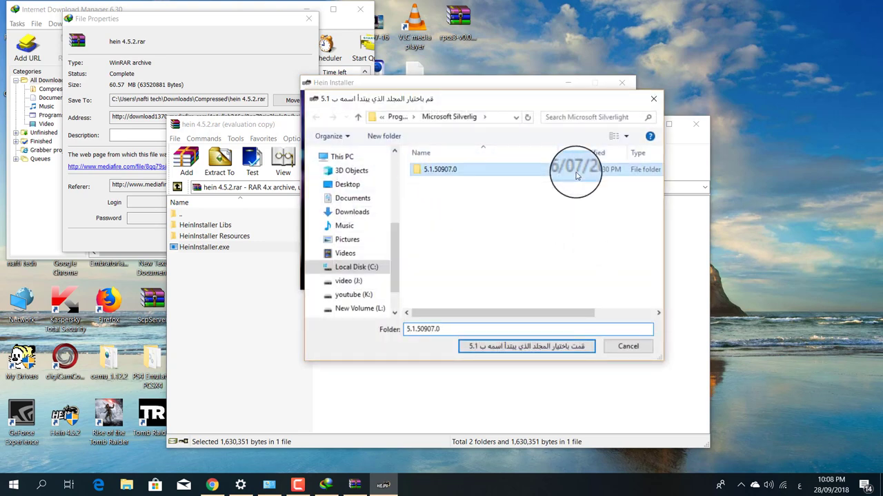
click(569, 346)
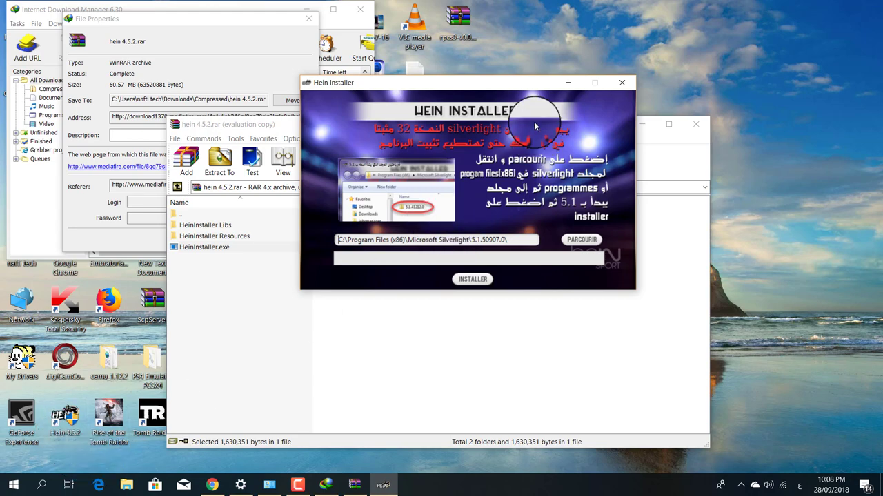
- Close the Hein Installer without installing, along with the archive, the file properties and the download manager
click(622, 83)
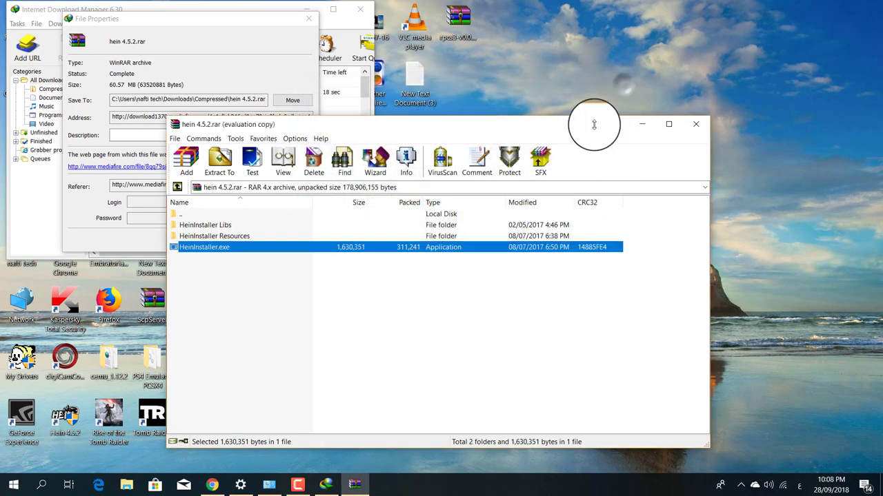
click(696, 122)
click(308, 18)
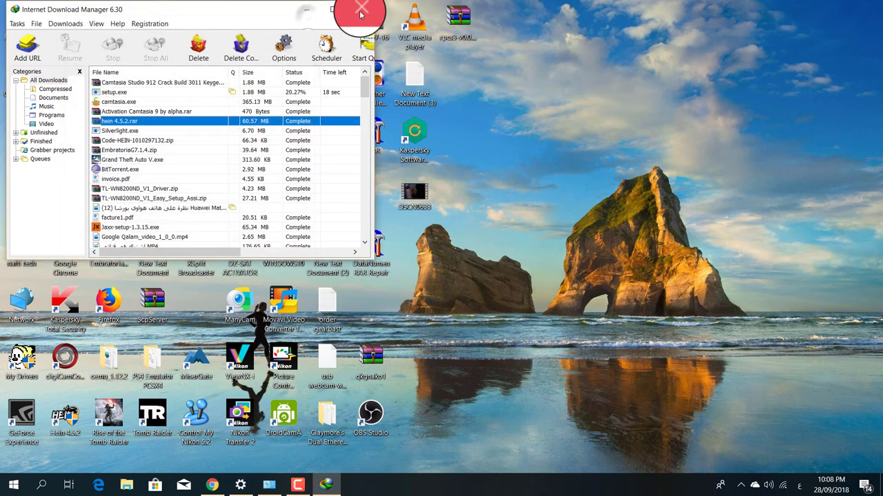
click(360, 9)
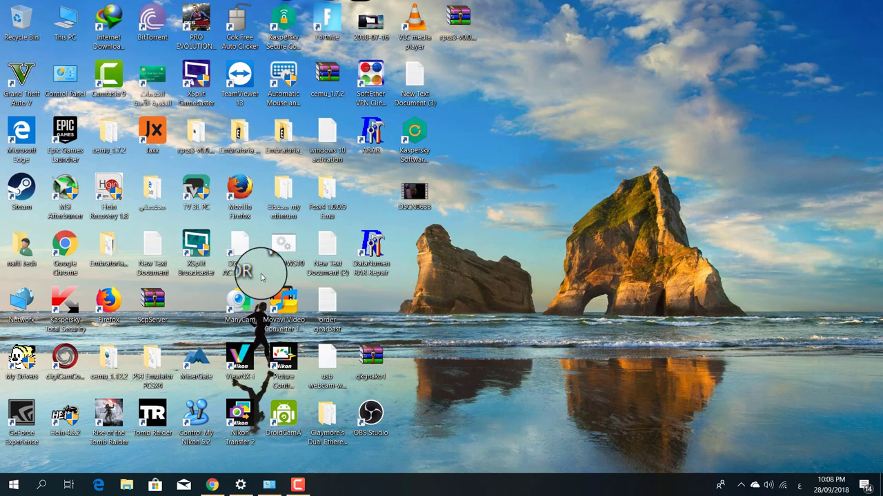
- Launch Hein 4.5.2 from the desktop, choose to run it in Normal Mode and close the program
double_click(66, 428)
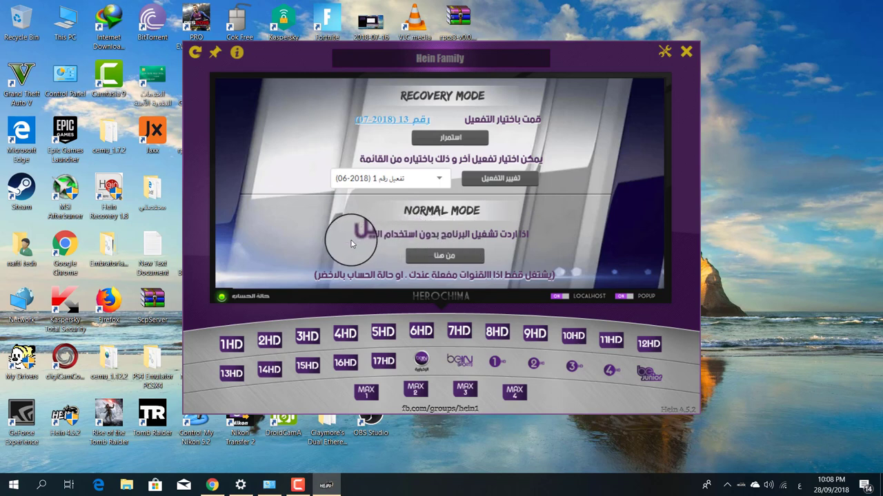
click(447, 256)
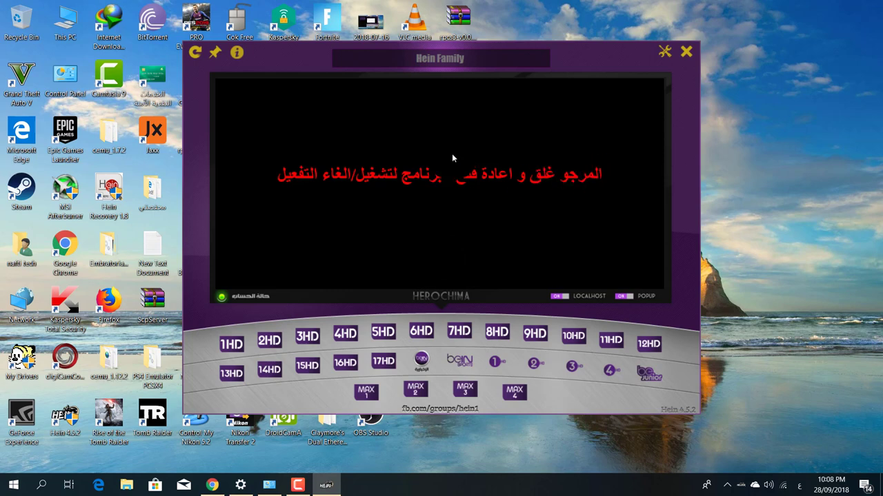
click(688, 60)
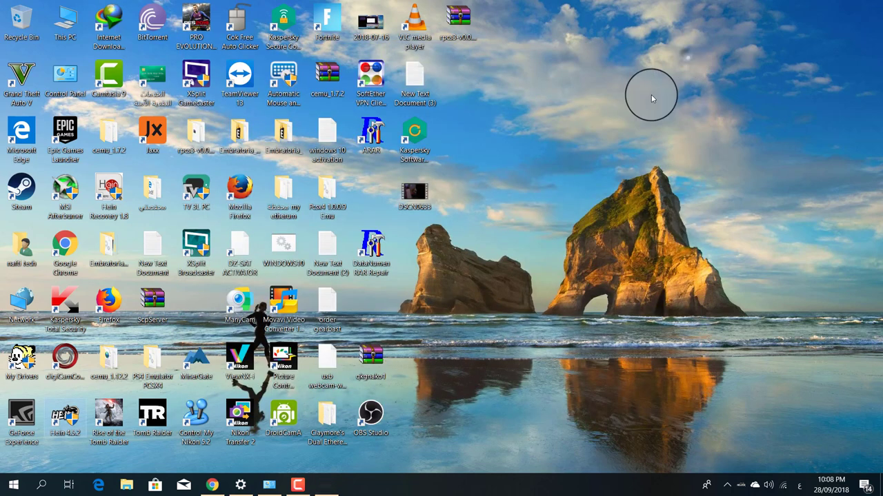
- Relaunch Hein 4.5.2 in Normal Mode and open the channel activation dialog (تفعيل القنوات)
double_click(58, 416)
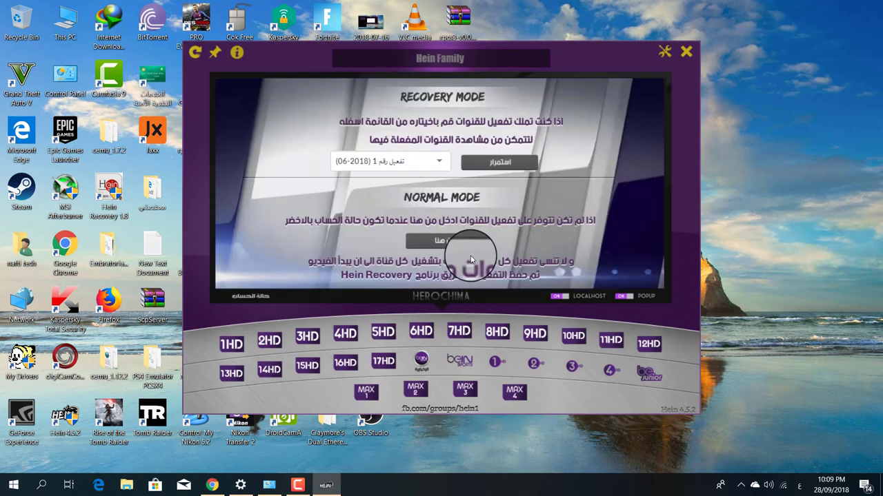
click(438, 243)
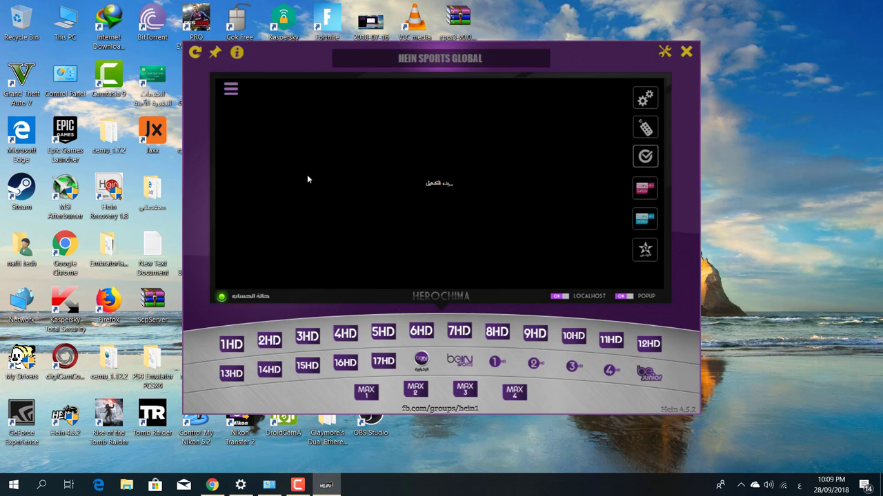
click(502, 170)
click(645, 157)
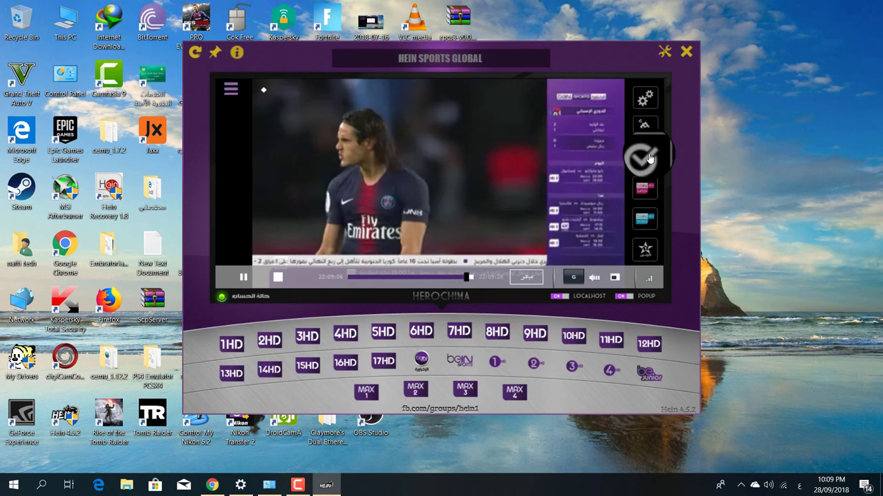
click(639, 166)
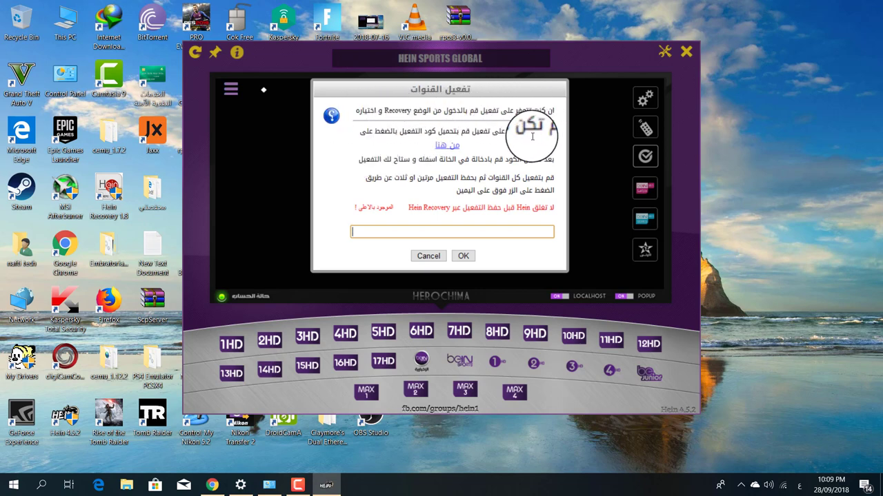
- Open the activation-code page from the dialog's من هنا link, reposition the dialog in Hein and return to the Twitter page
click(454, 151)
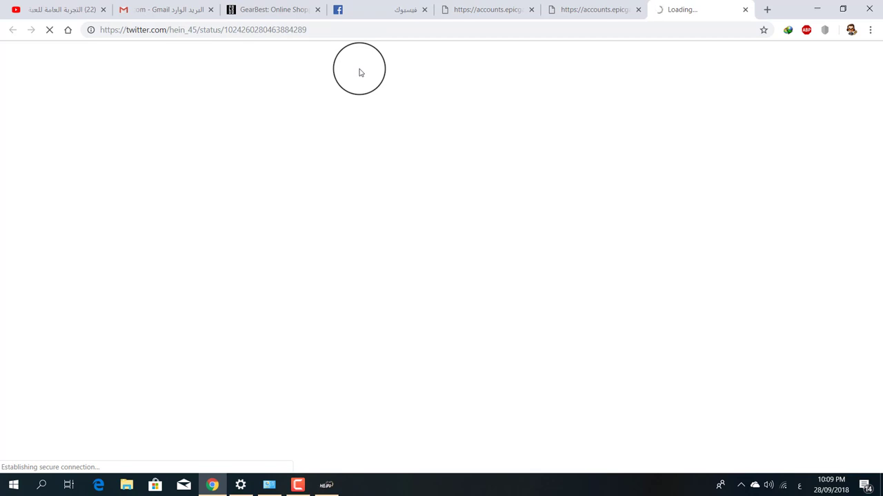
click(325, 485)
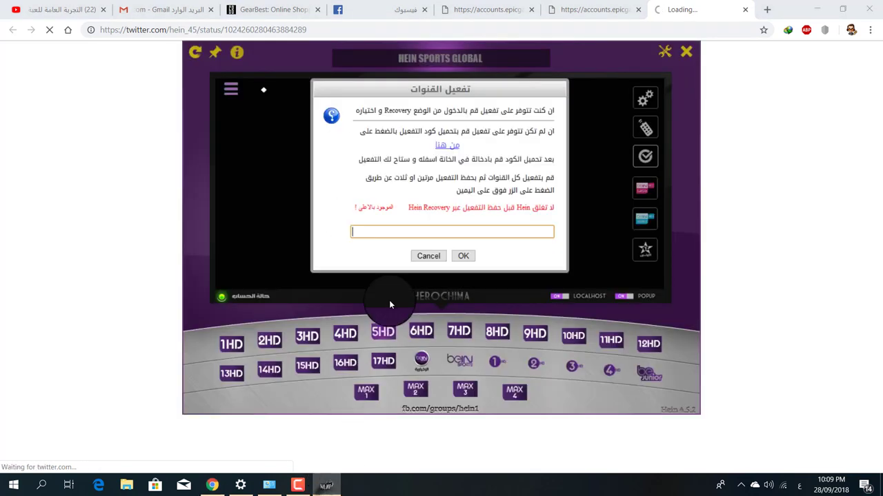
drag(437, 104, 444, 196)
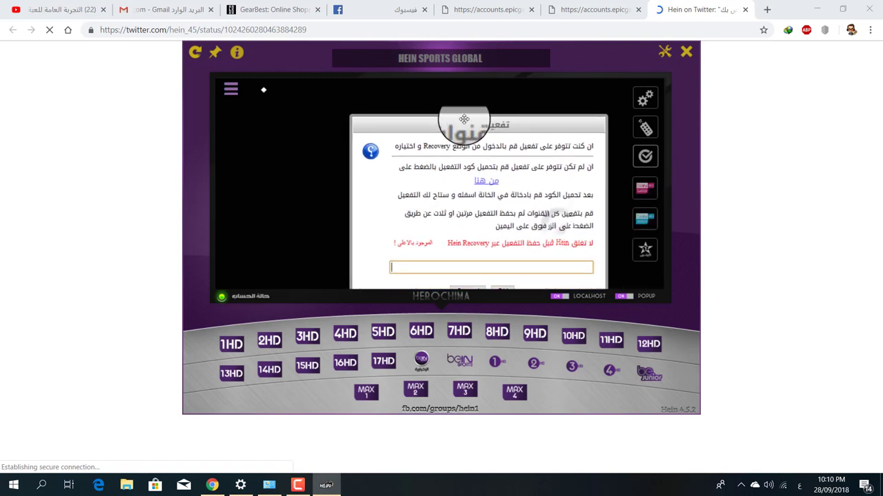
click(90, 242)
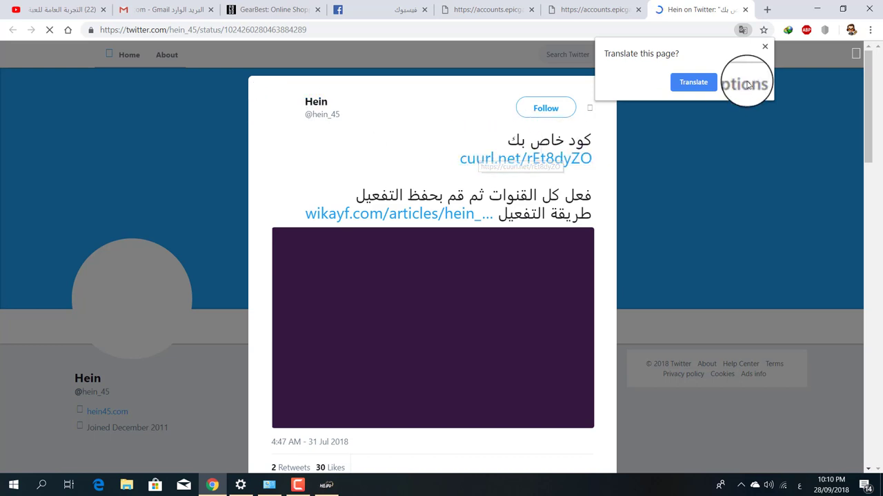
- Dismiss the page translation offer and open the cuurl.net code link in Hein's tweet
click(764, 47)
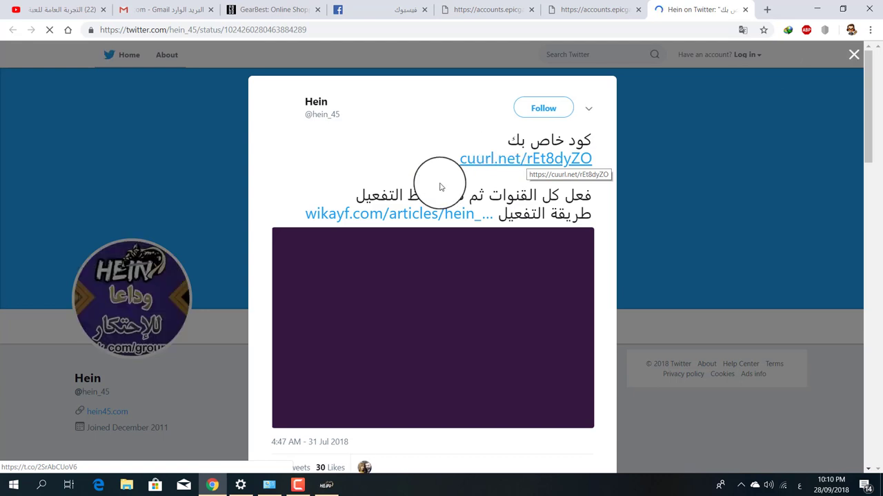
click(535, 164)
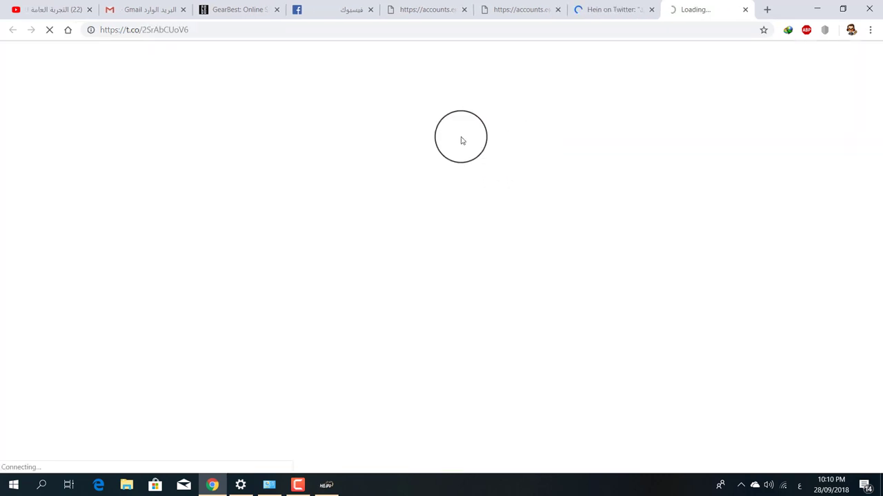
click(611, 9)
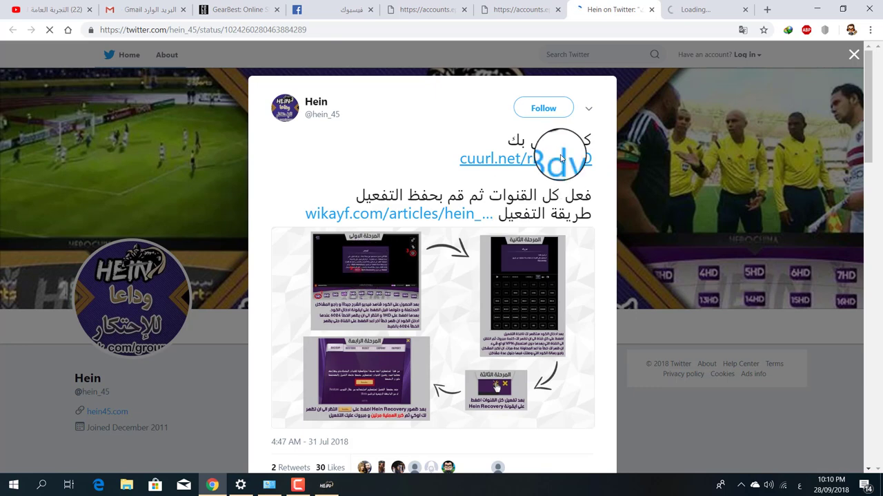
click(326, 486)
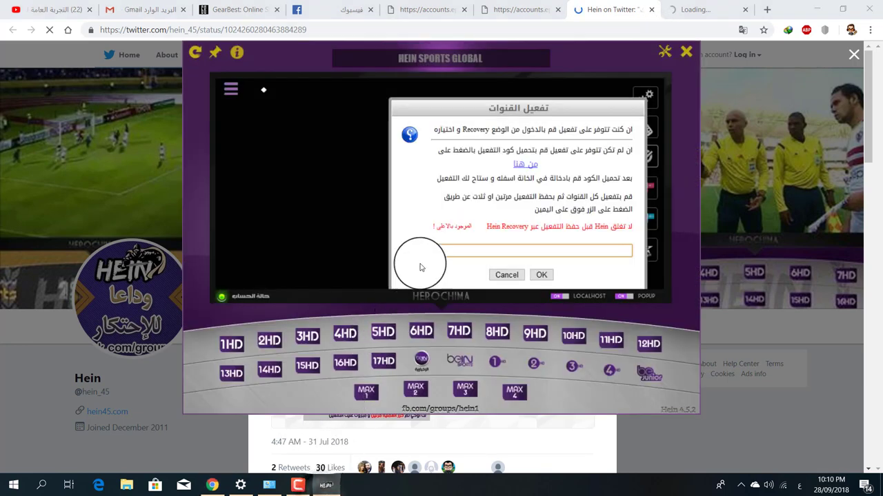
drag(457, 103, 414, 98)
click(697, 10)
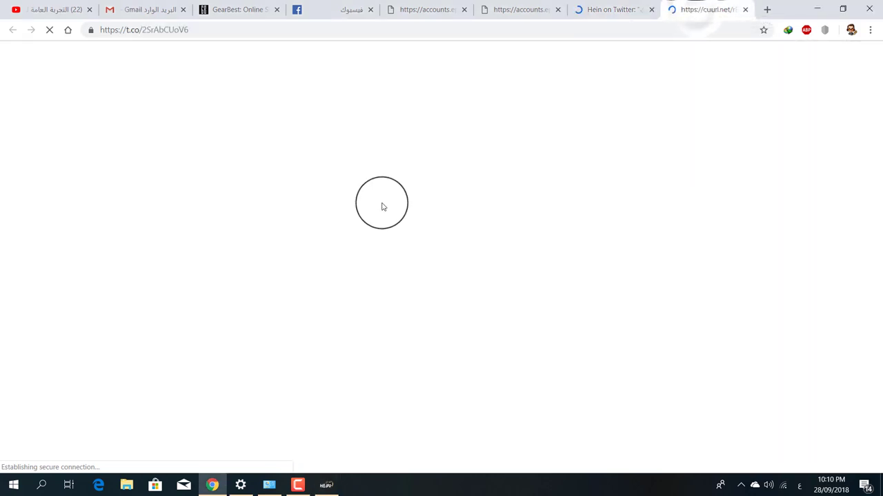